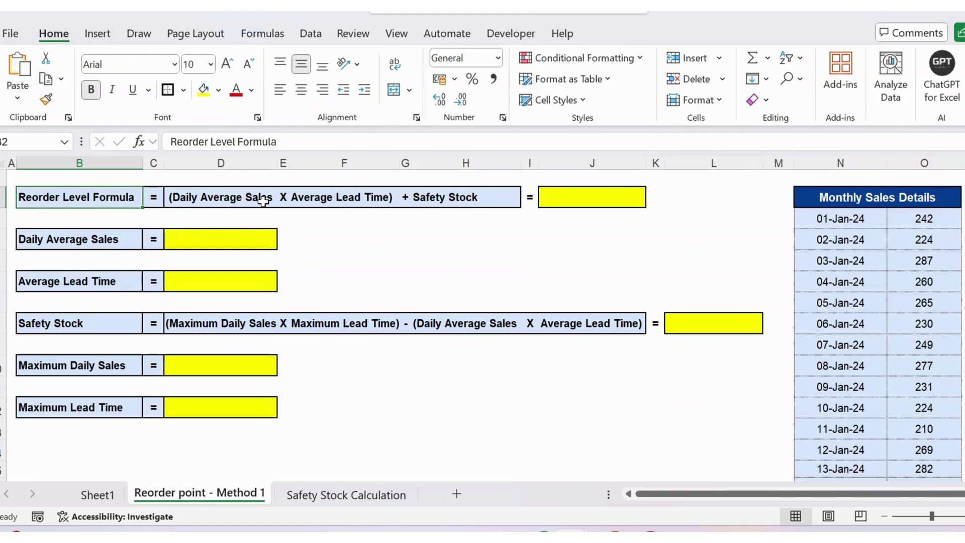
- Select the Daily Average Sales cell and preview the January sales range in column O
{"action": "left_click", "coordinate": [191, 242]}
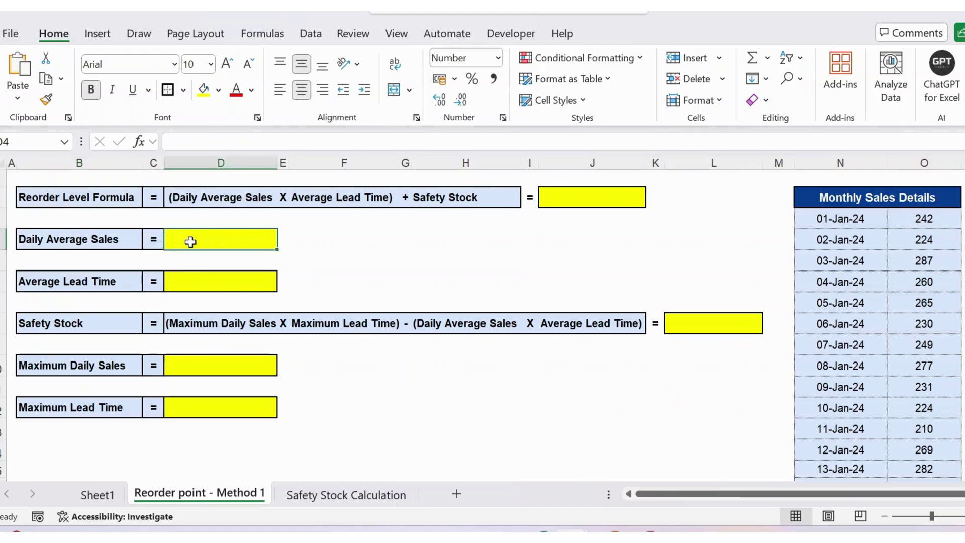
{"action": "left_click", "coordinate": [928, 216]}
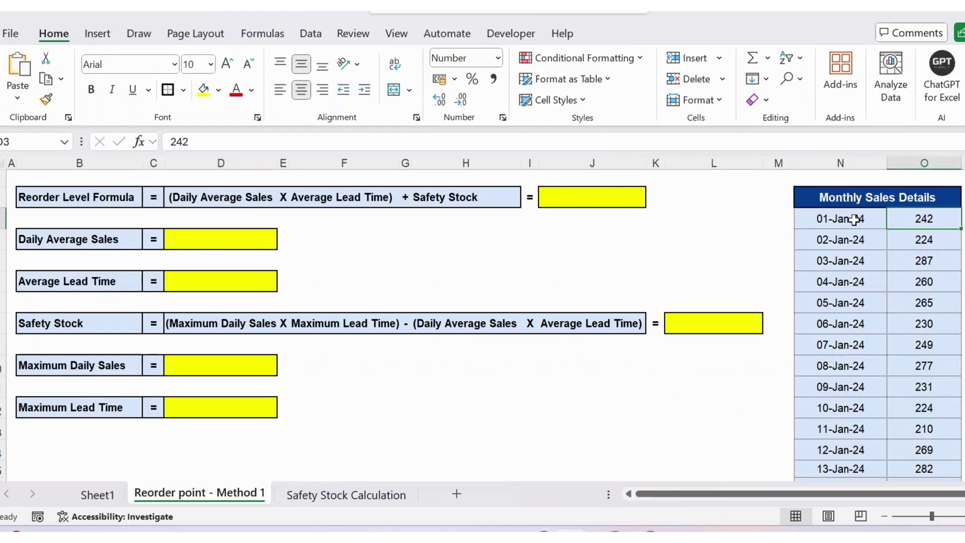
{"action": "key", "text": "ctrl+shift+Down"}
{"action": "key", "text": "ctrl+shift+Up"}
- Enter =AVERAGE over January sales O3:O33 in D4, giving 255
{"action": "left_click", "coordinate": [233, 247]}
{"action": "type", "text": "=a"}
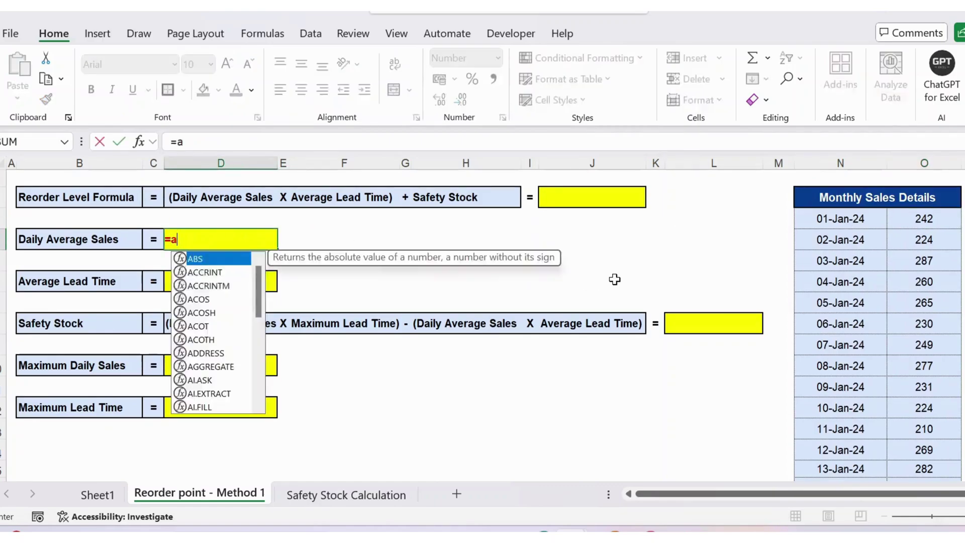
{"action": "type", "text": "v"}
{"action": "key", "text": "Tab"}
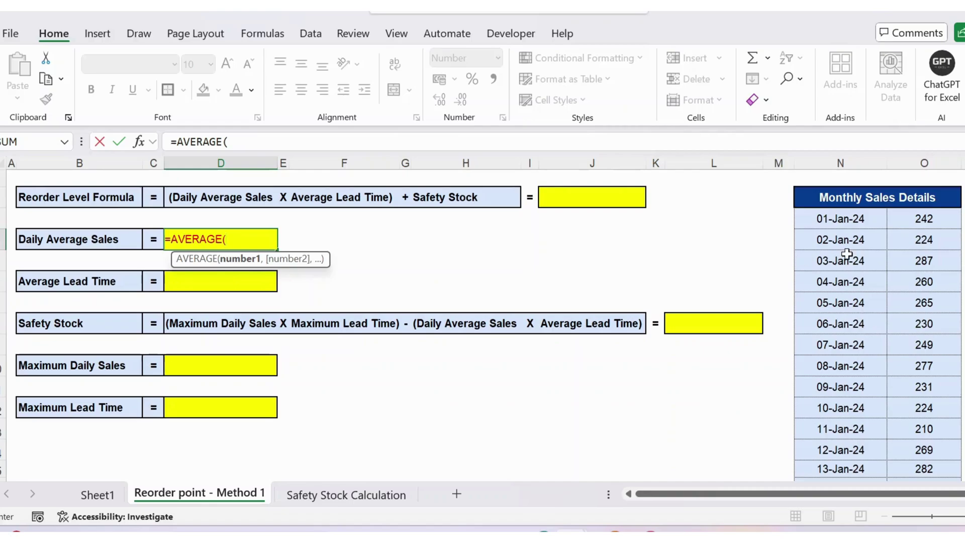
{"action": "left_click", "coordinate": [912, 224]}
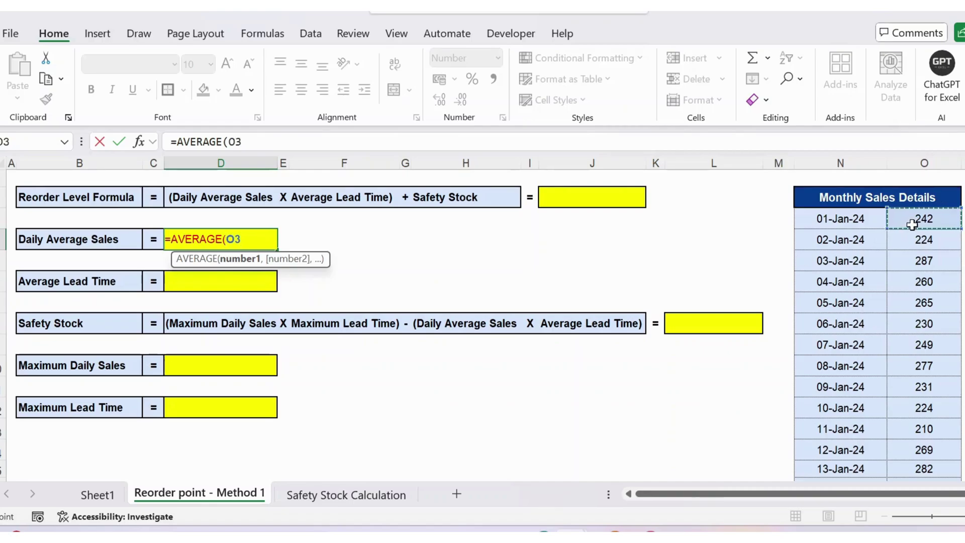
{"action": "key", "text": "ctrl+shift+Down"}
{"action": "key", "text": "Return"}
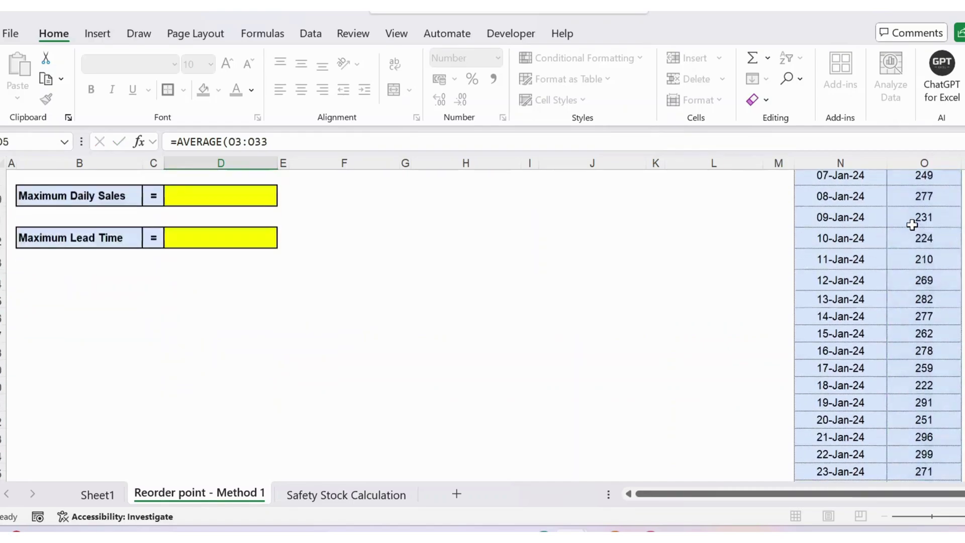
{"action": "scroll", "coordinate": [912, 224], "scroll_direction": "up", "scroll_amount": 2}
{"action": "key", "text": "Up"}
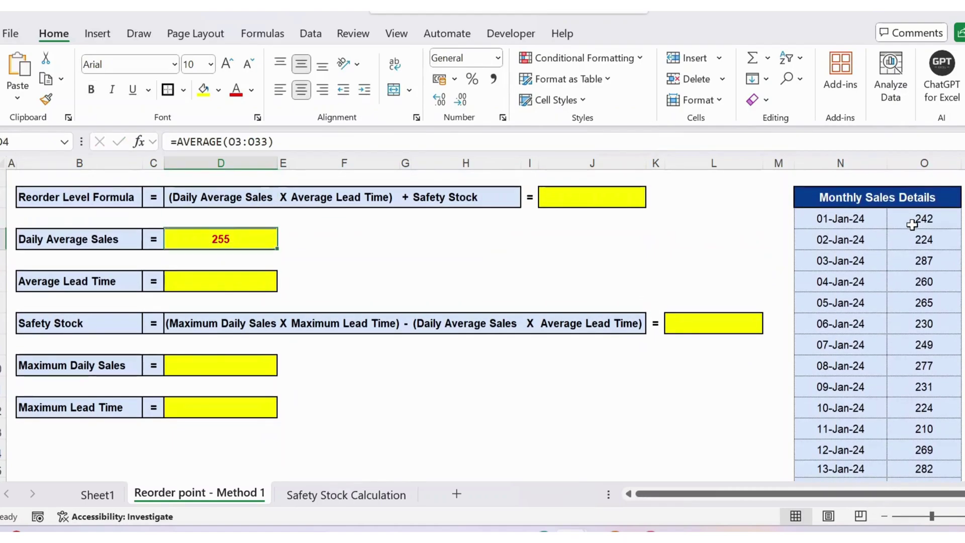
{"action": "key", "text": "Down"}
{"action": "key", "text": "Down"}
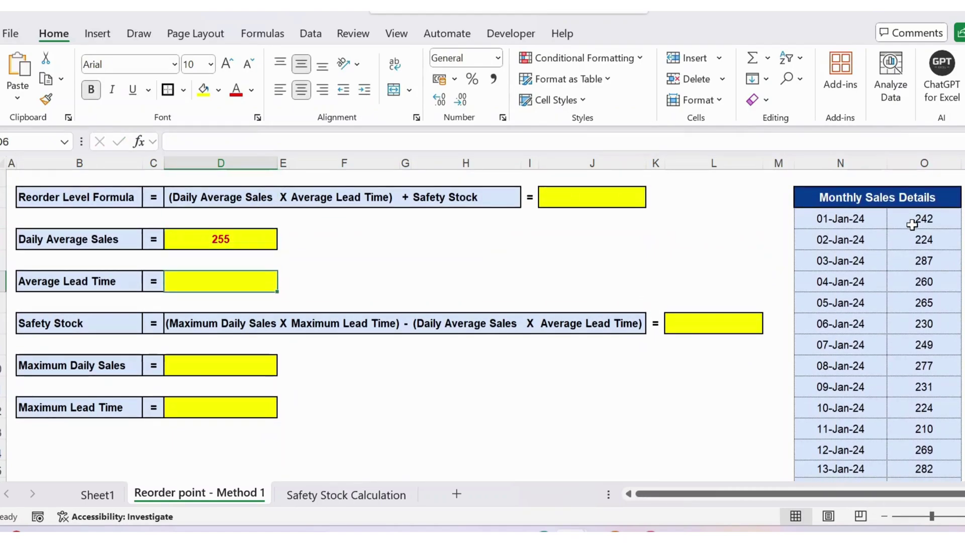
{"action": "type", "text": "10"}
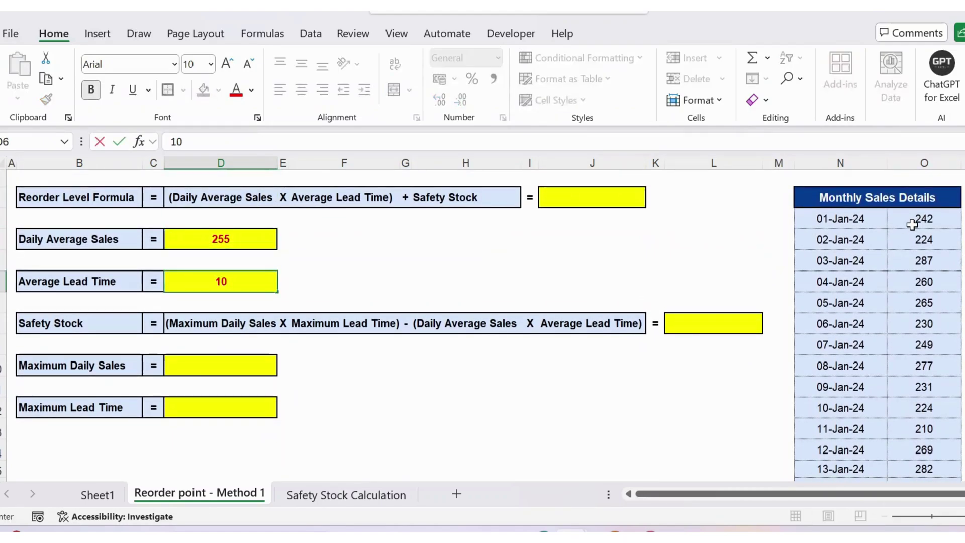
- Enter an Average Lead Time of 10 in D6, then view the Safety Stock formula text
{"action": "key", "text": "Return"}
{"action": "key", "text": "Up"}
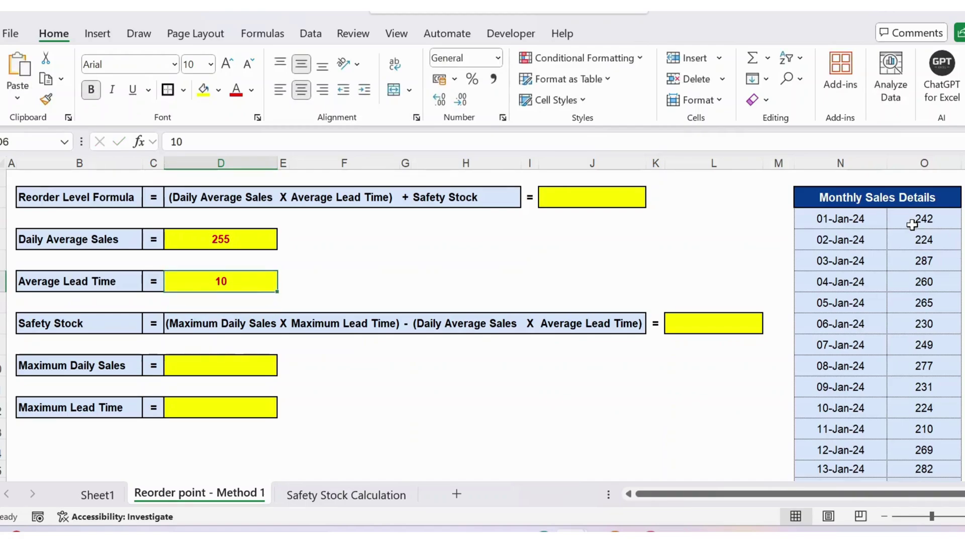
{"action": "key", "text": "Down"}
{"action": "key", "text": "Down"}
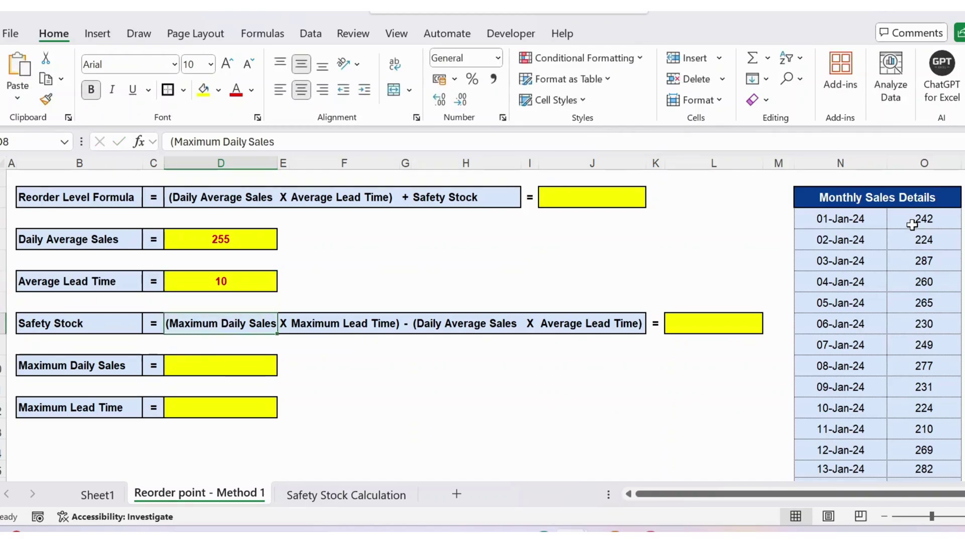
{"action": "key", "text": "Left"}
{"action": "key", "text": "Left"}
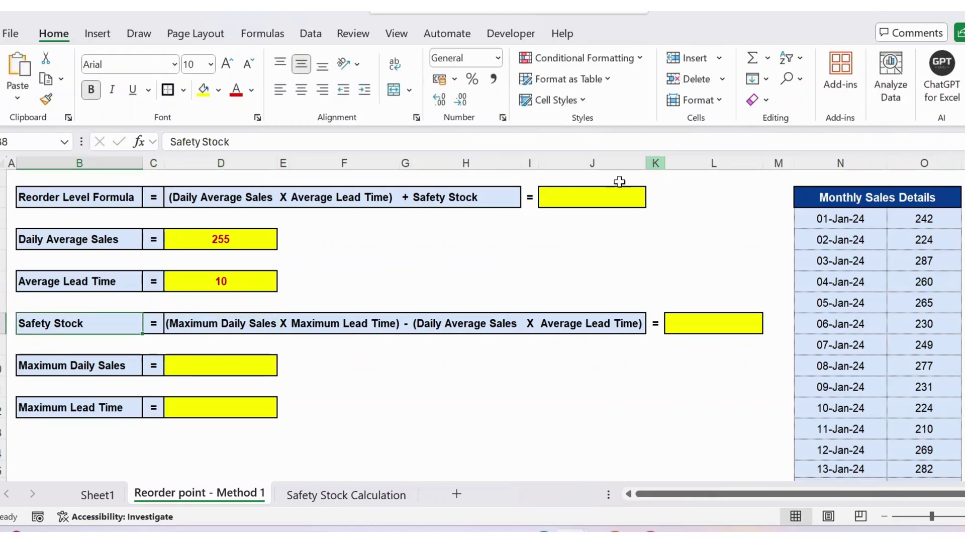
{"action": "left_click", "coordinate": [218, 323]}
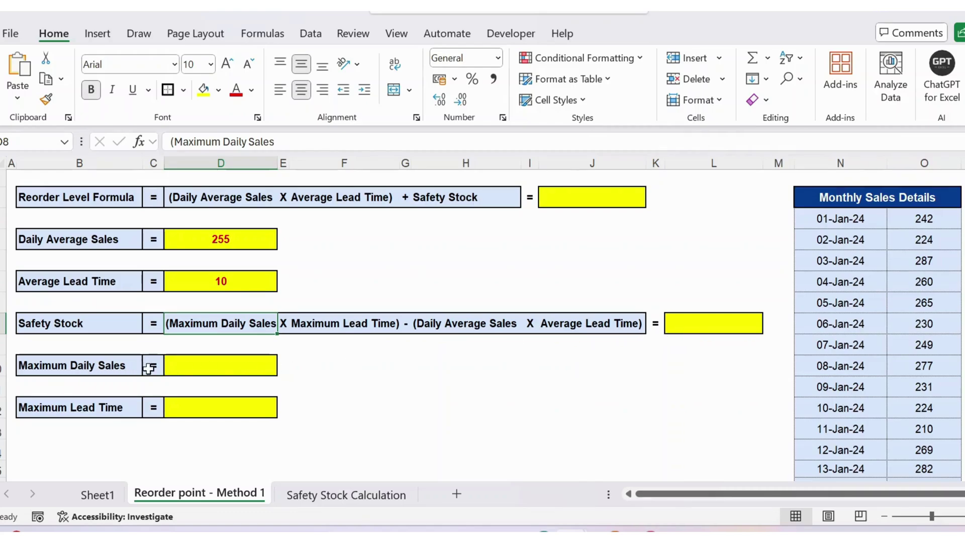
- Enter =MAX over the January sales in D10, showing 299 as Maximum Daily Sales
{"action": "left_click", "coordinate": [192, 367]}
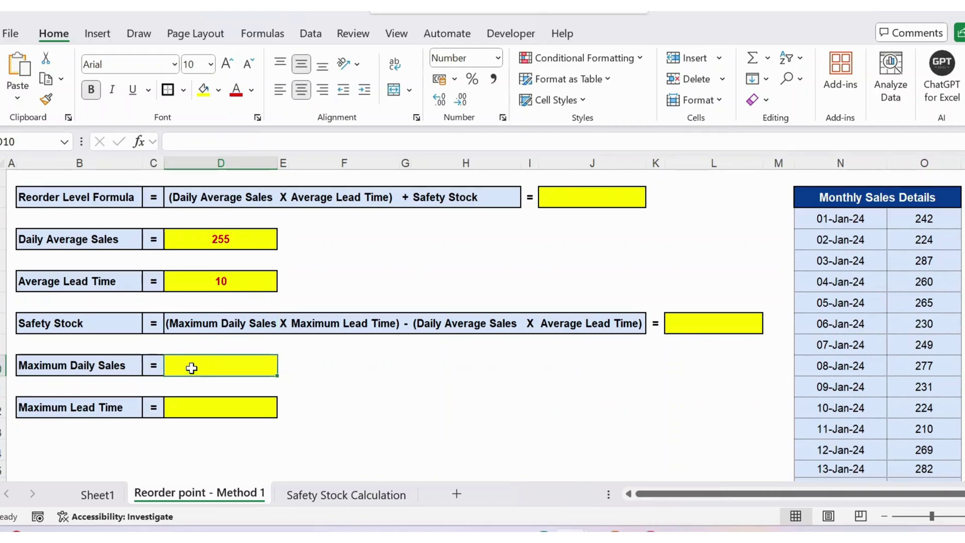
{"action": "type", "text": "=m"}
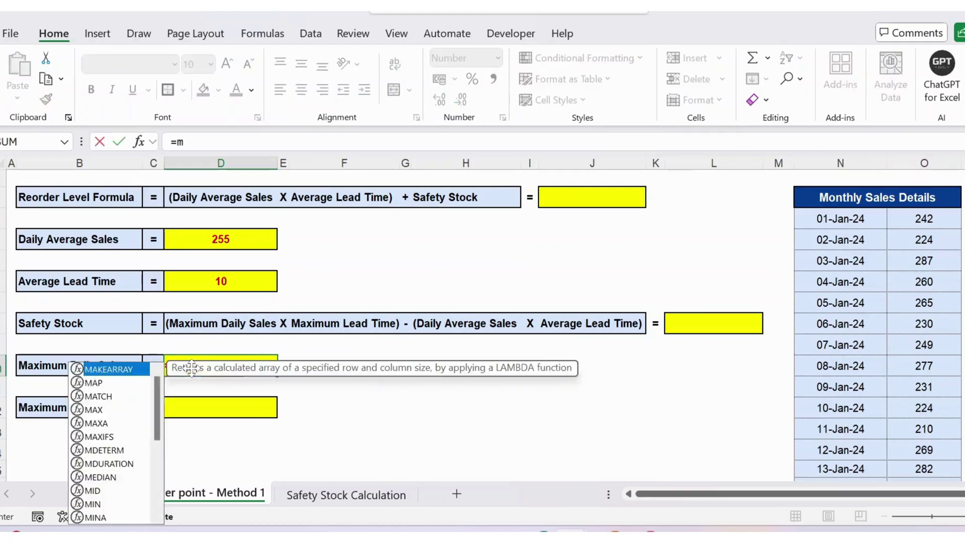
{"action": "type", "text": "ax"}
{"action": "key", "text": "Tab"}
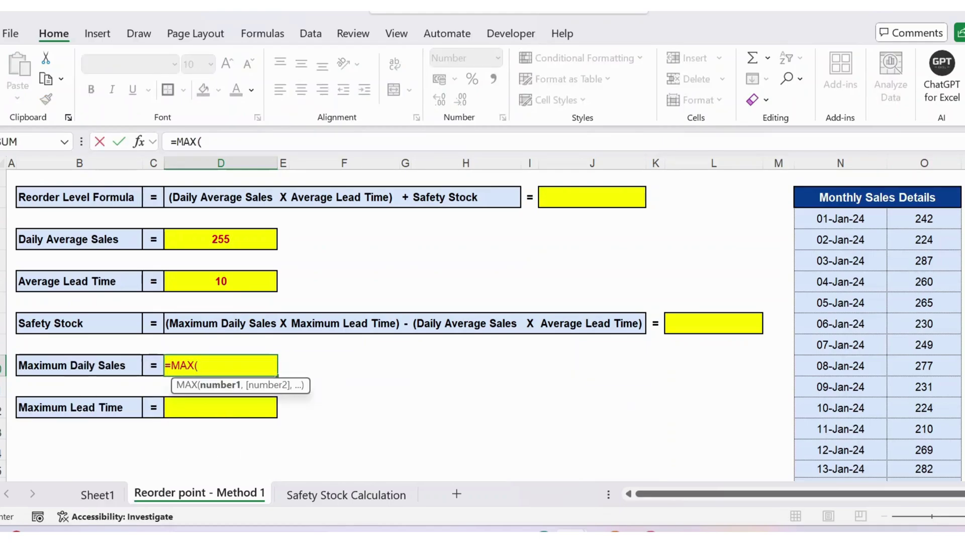
{"action": "left_click", "coordinate": [921, 216]}
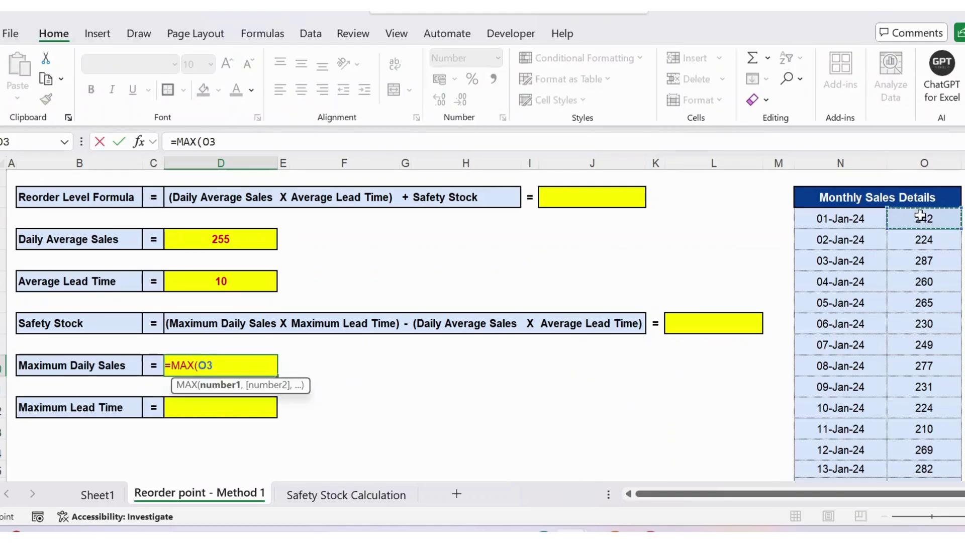
{"action": "key", "text": "ctrl+shift+Down"}
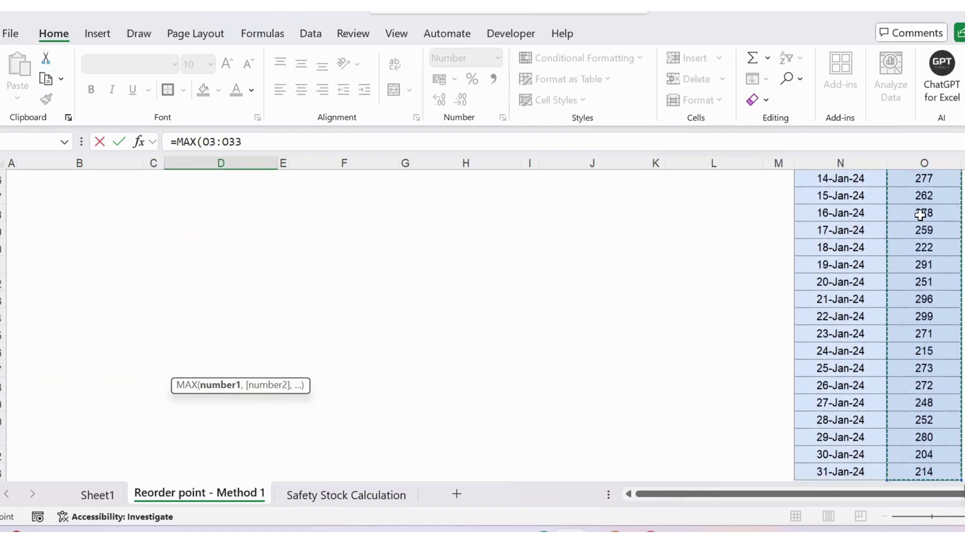
{"action": "key", "text": "Return"}
{"action": "key", "text": "Up"}
{"action": "key", "text": "Up"}
{"action": "key", "text": "Up"}
{"action": "key", "text": "Up"}
{"action": "key", "text": "Up"}
{"action": "key", "text": "Up"}
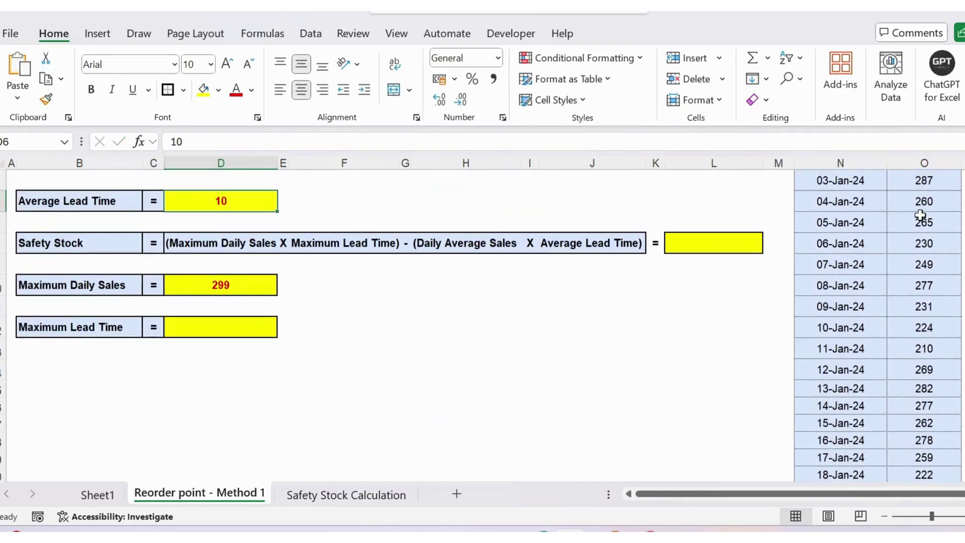
{"action": "key", "text": "Down"}
{"action": "key", "text": "Down"}
{"action": "key", "text": "Down"}
{"action": "key", "text": "Down"}
{"action": "key", "text": "Down"}
{"action": "key", "text": "Left"}
{"action": "key", "text": "Left"}
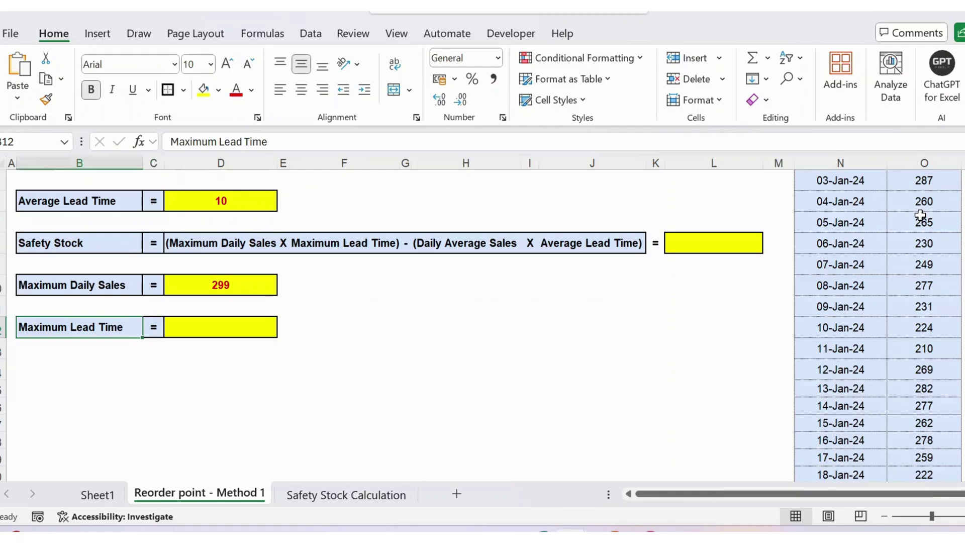
- Enter 15 as Maximum Lead Time in D12 and begin the Safety Stock formula in L8
{"action": "key", "text": "Right"}
{"action": "key", "text": "Right"}
{"action": "type", "text": "15"}
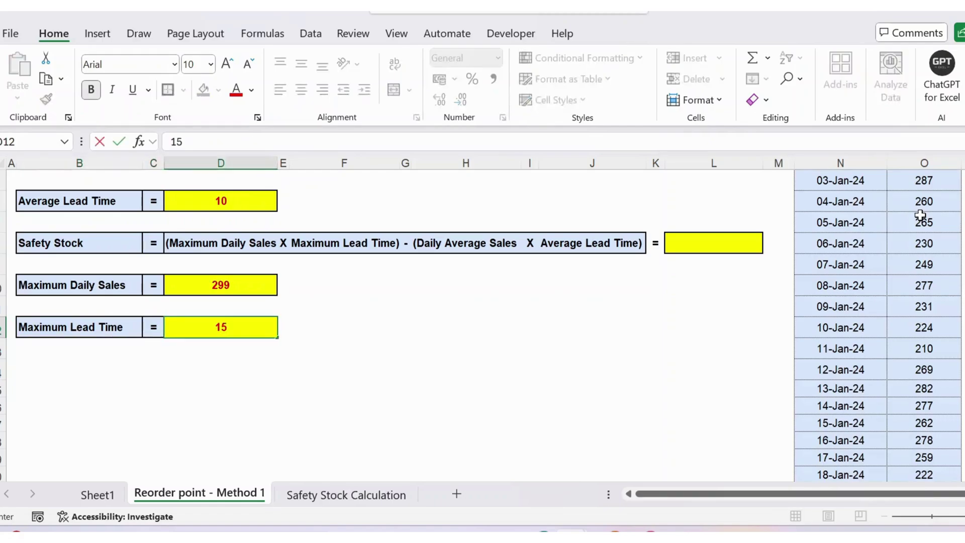
{"action": "key", "text": "Return"}
{"action": "key", "text": "Up"}
{"action": "key", "text": "Up"}
{"action": "key", "text": "Up"}
{"action": "key", "text": "Up"}
{"action": "key", "text": "Up"}
{"action": "key", "text": "Up"}
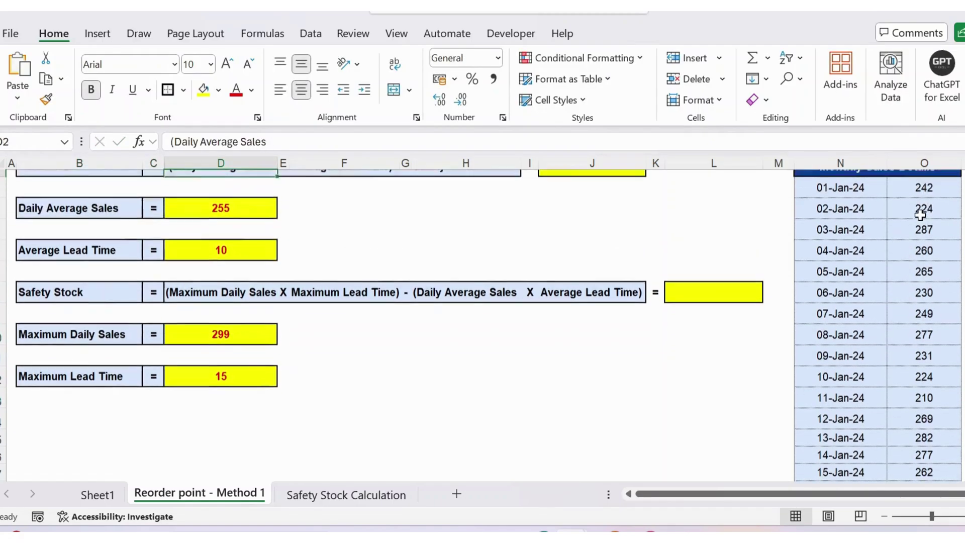
{"action": "key", "text": "Down"}
{"action": "key", "text": "Down"}
{"action": "key", "text": "Down"}
{"action": "key", "text": "Down"}
{"action": "key", "text": "Down"}
{"action": "key", "text": "Down"}
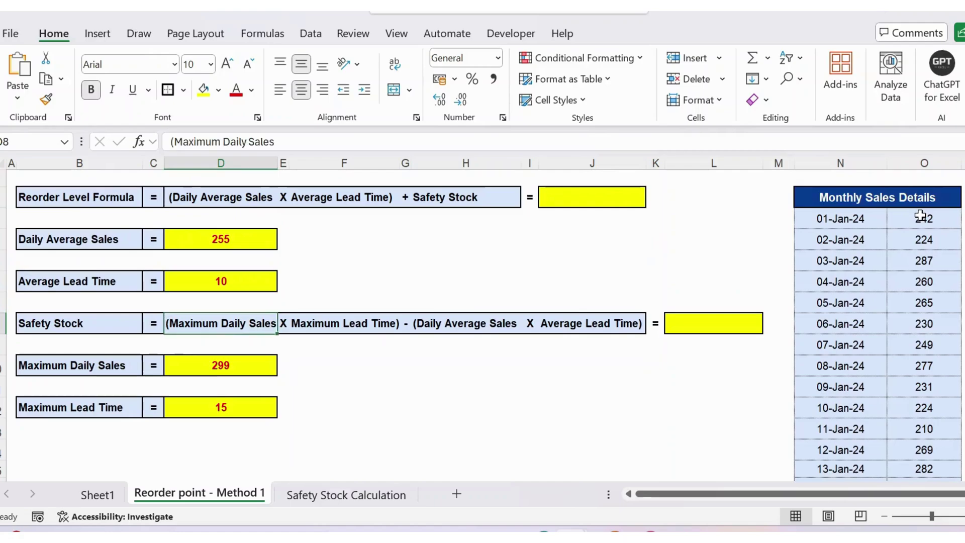
{"action": "left_click", "coordinate": [61, 323]}
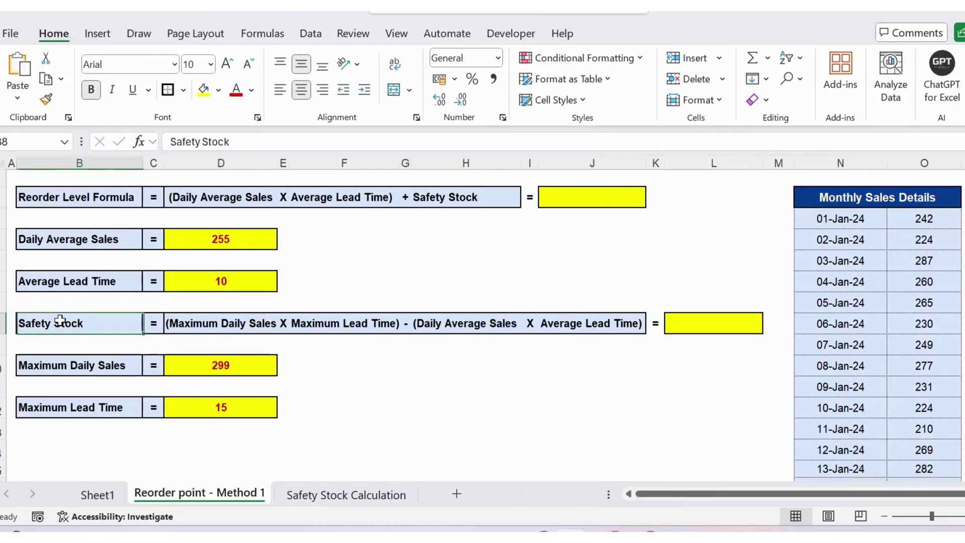
{"action": "left_click", "coordinate": [695, 327]}
{"action": "type", "text": "=("}
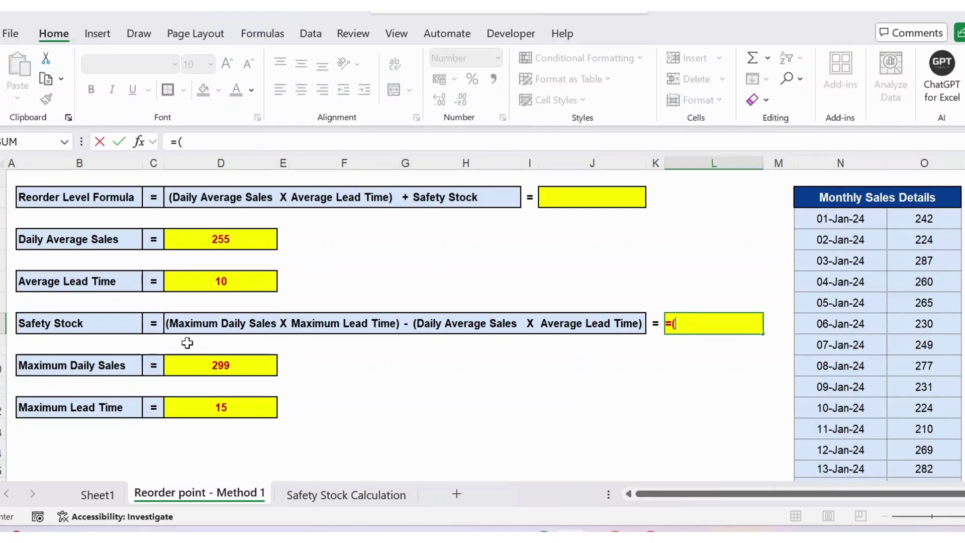
- Build the Safety Stock formula =(D10*D12)-(D4*D6) in L8, giving 1932
{"action": "left_click", "coordinate": [232, 365]}
{"action": "type", "text": "*"}
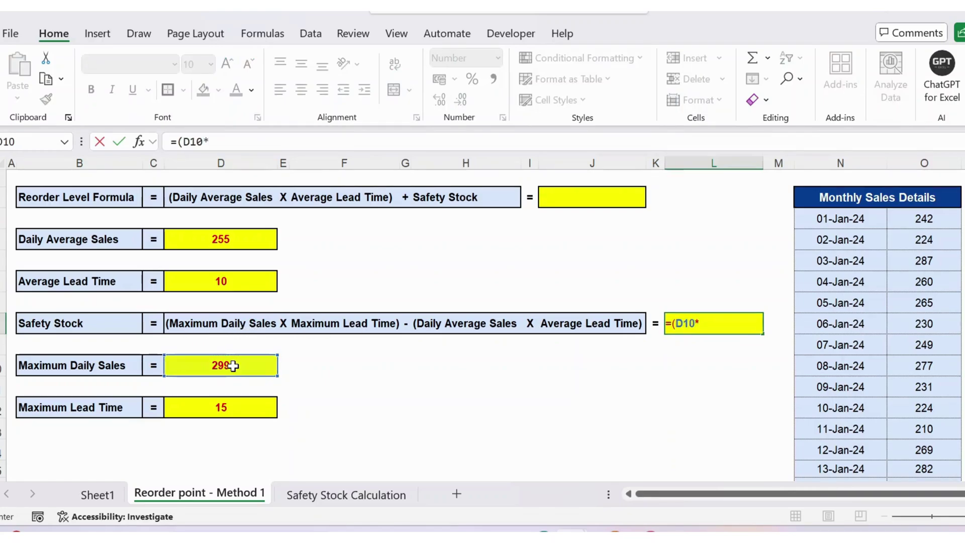
{"action": "left_click", "coordinate": [210, 412]}
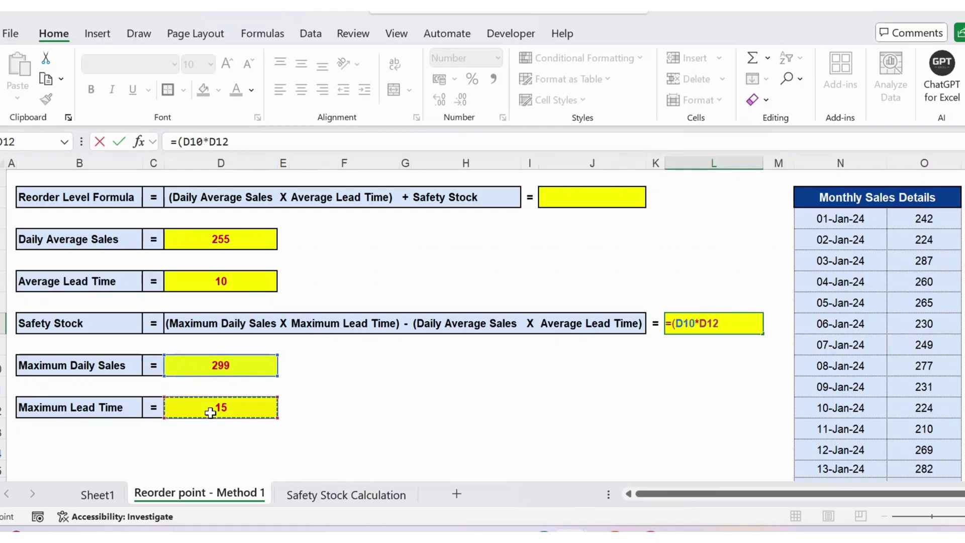
{"action": "type", "text": ")-("}
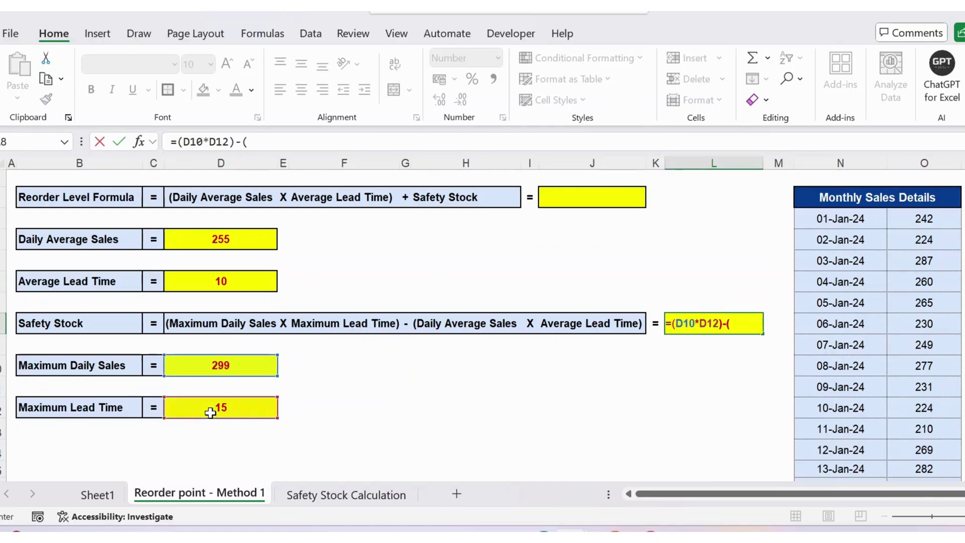
{"action": "left_click", "coordinate": [195, 239]}
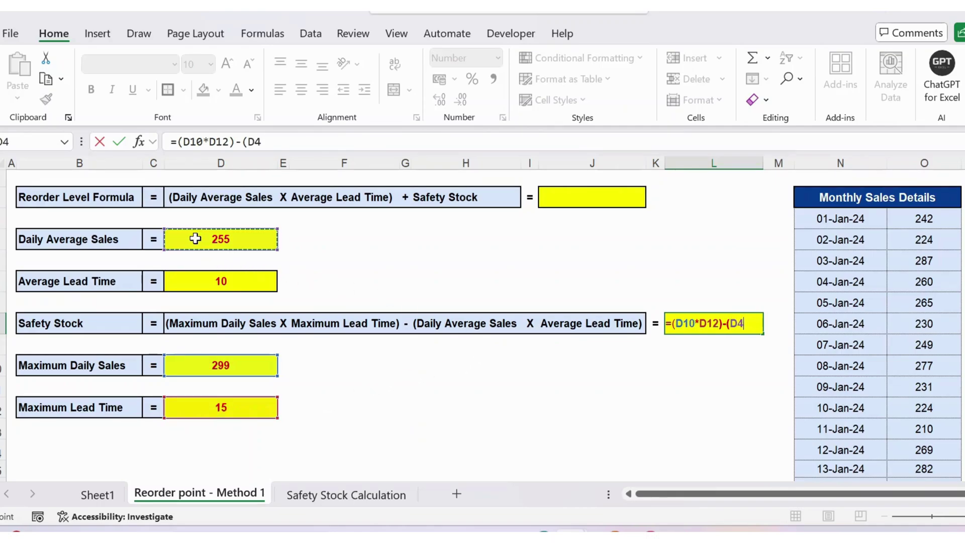
{"action": "type", "text": "*"}
{"action": "left_click", "coordinate": [201, 280]}
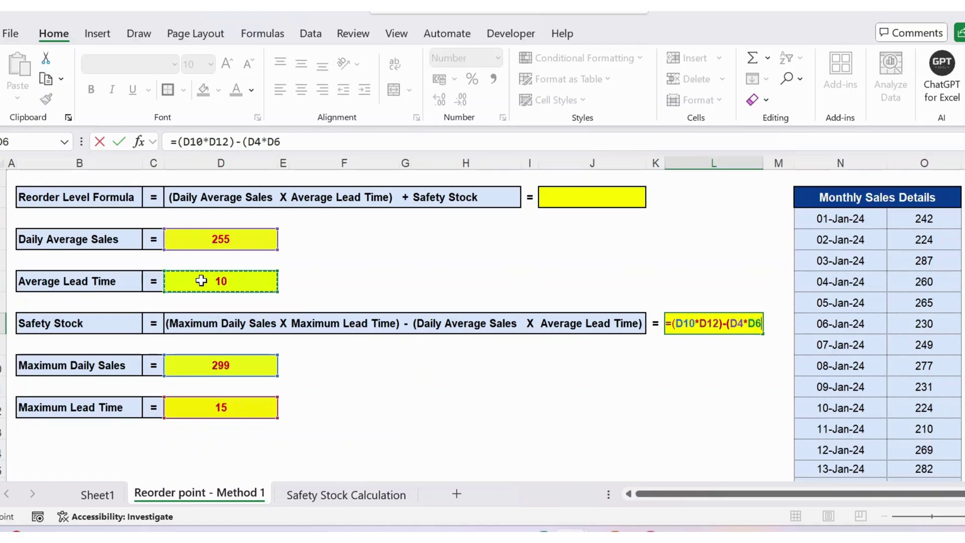
{"action": "type", "text": ")"}
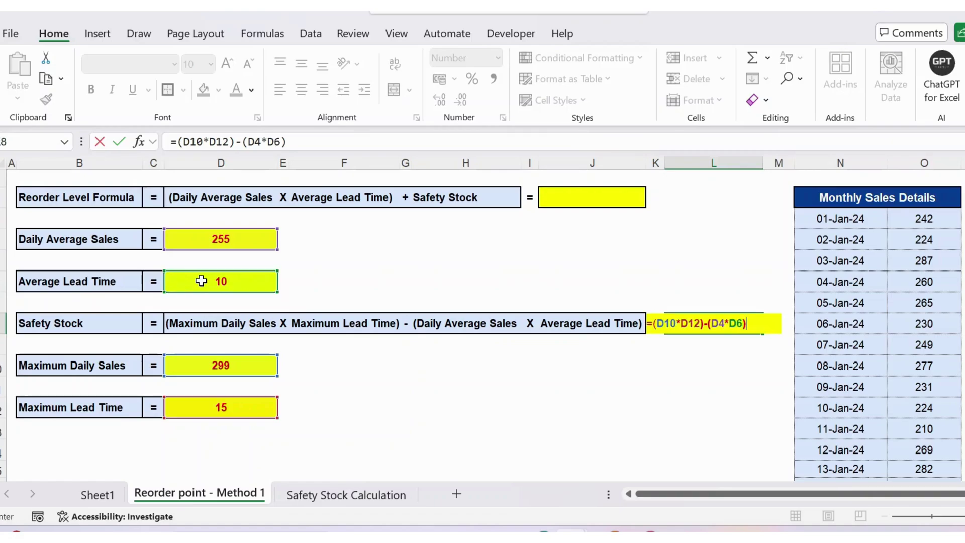
{"action": "key", "text": "Return"}
{"action": "key", "text": "Up"}
{"action": "key", "text": "Up"}
{"action": "key", "text": "Up"}
{"action": "key", "text": "Up"}
{"action": "key", "text": "Up"}
{"action": "key", "text": "Up"}
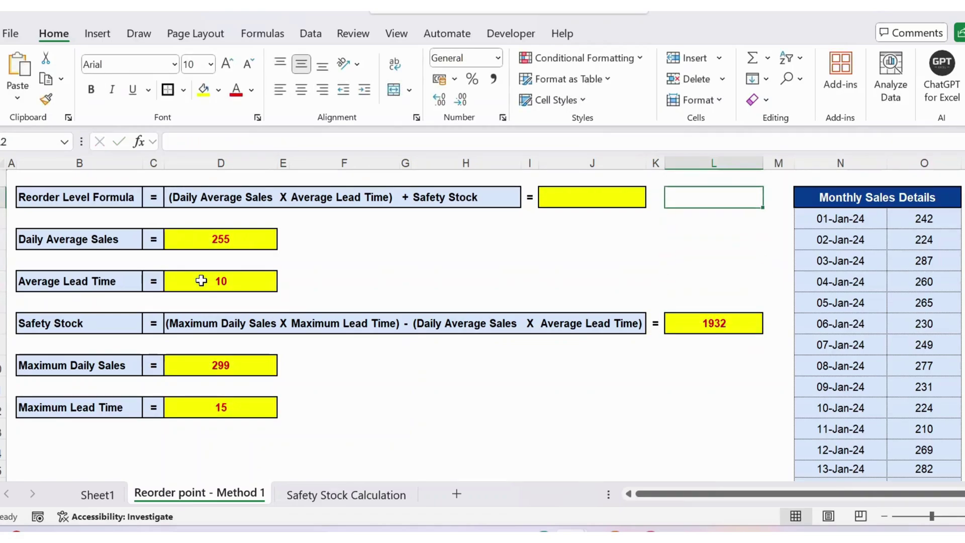
{"action": "key", "text": "Up"}
- Move to J2, the Reorder Level result cell, and begin its formula with =(
{"action": "key", "text": "Down"}
{"action": "key", "text": "Down"}
{"action": "key", "text": "Left"}
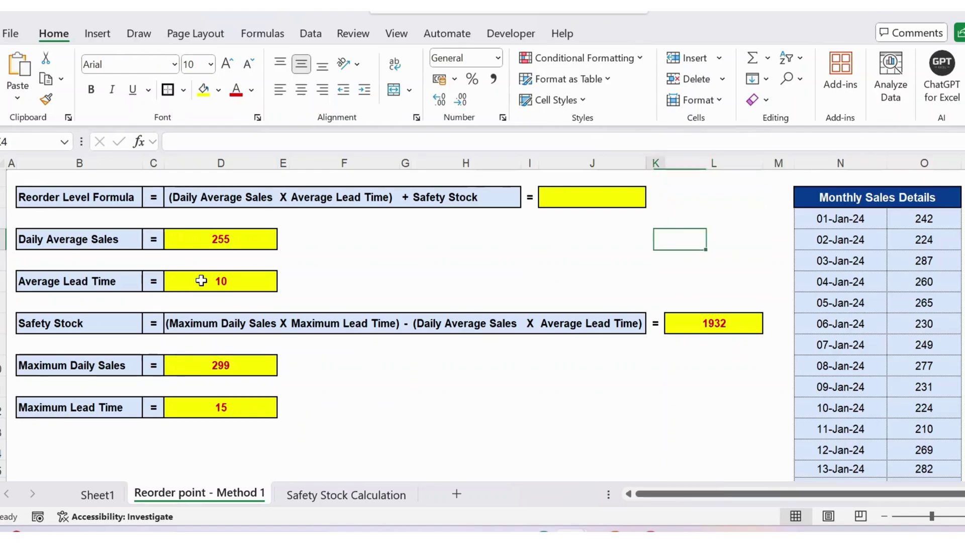
{"action": "key", "text": "Left"}
{"action": "key", "text": "Left"}
{"action": "key", "text": "Left"}
{"action": "key", "text": "Up"}
{"action": "key", "text": "Up"}
{"action": "key", "text": "Left"}
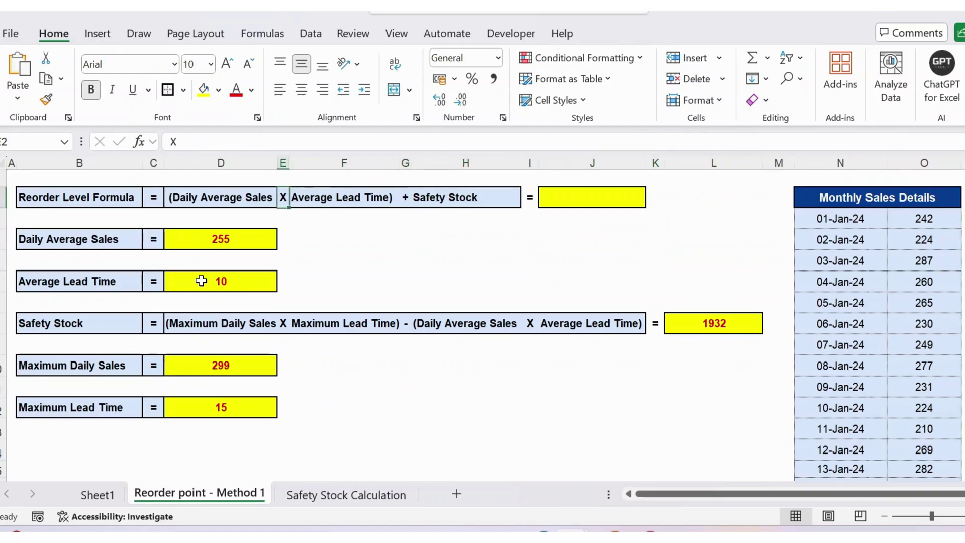
{"action": "key", "text": "Left"}
{"action": "key", "text": "Left"}
{"action": "key", "text": "Left"}
{"action": "key", "text": "Right"}
{"action": "key", "text": "Right"}
{"action": "key", "text": "Right"}
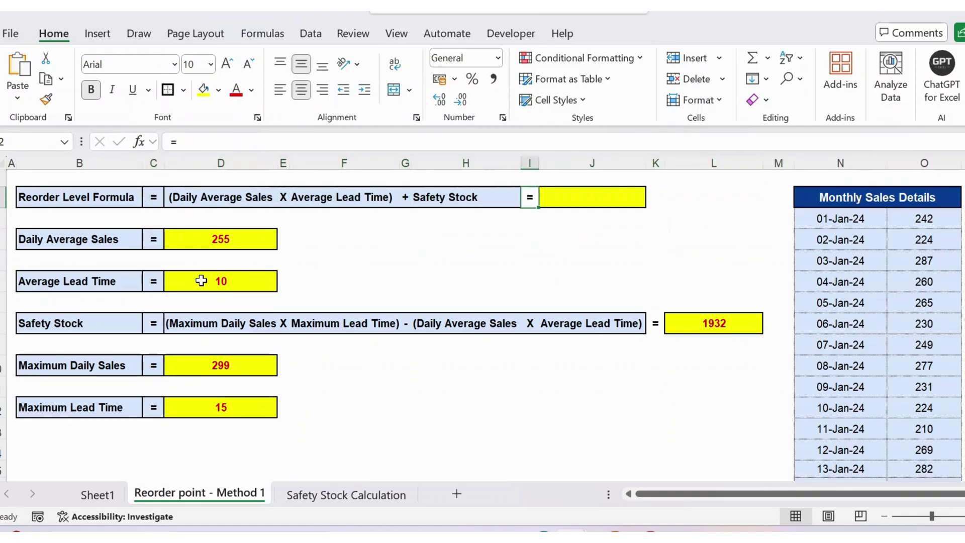
{"action": "key", "text": "Right"}
{"action": "type", "text": "="}
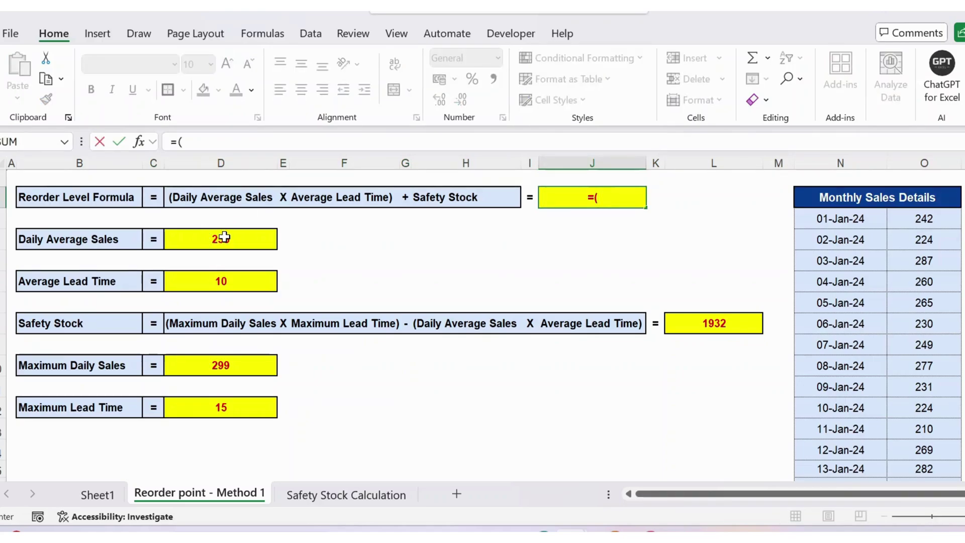
- Complete J2 as =(D4*10)+L8, giving a Reorder Level of 4485
{"action": "left_click", "coordinate": [224, 237]}
{"action": "type", "text": "*"}
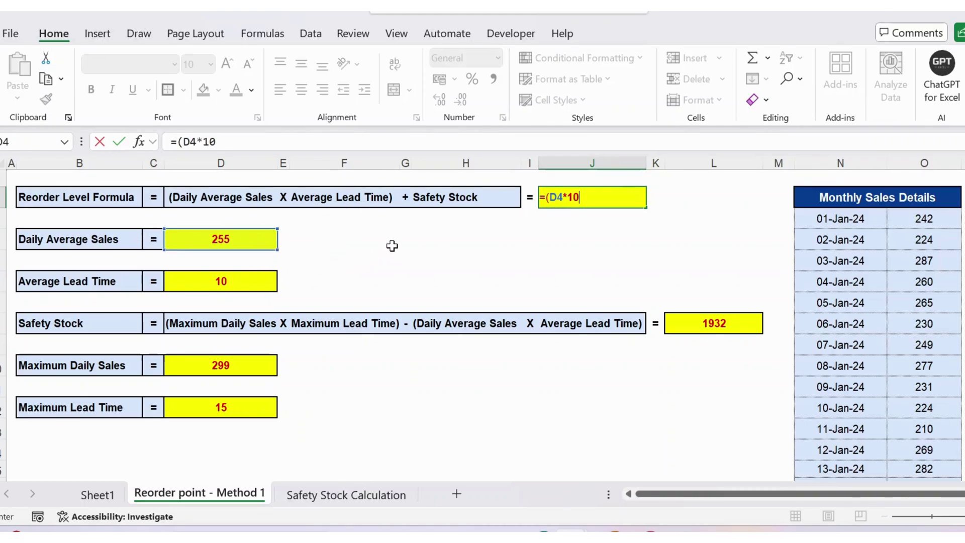
{"action": "type", "text": "+"}
{"action": "left_click", "coordinate": [701, 323]}
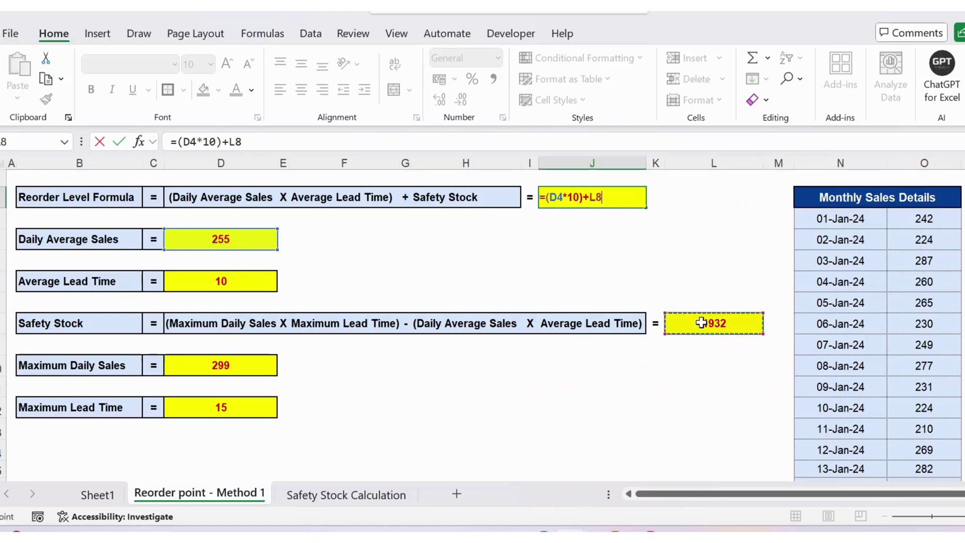
{"action": "key", "text": "Return"}
{"action": "key", "text": "Up"}
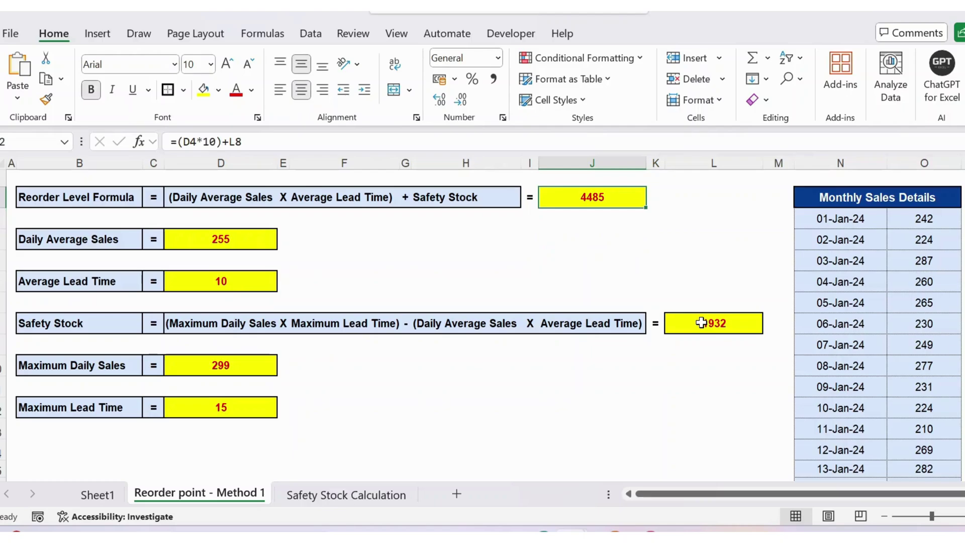